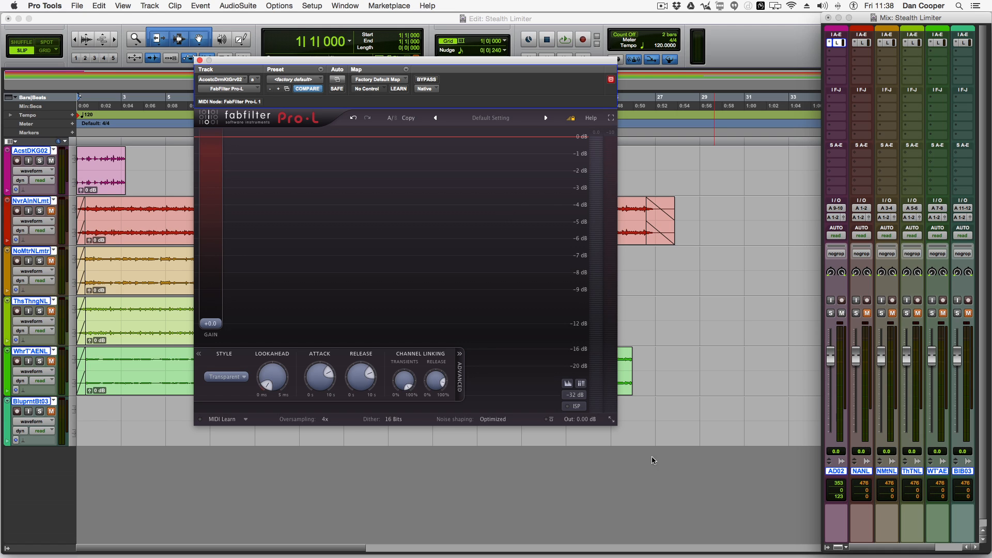
# Step: Switch the Pro-L plugin window to Small size, then to Medium size
pyautogui.click(611, 421)
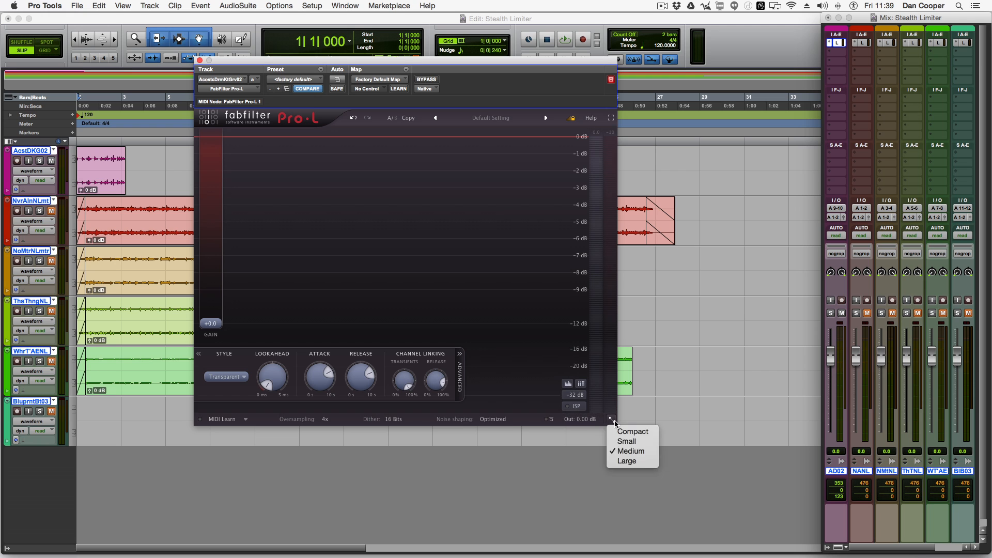
pyautogui.click(632, 431)
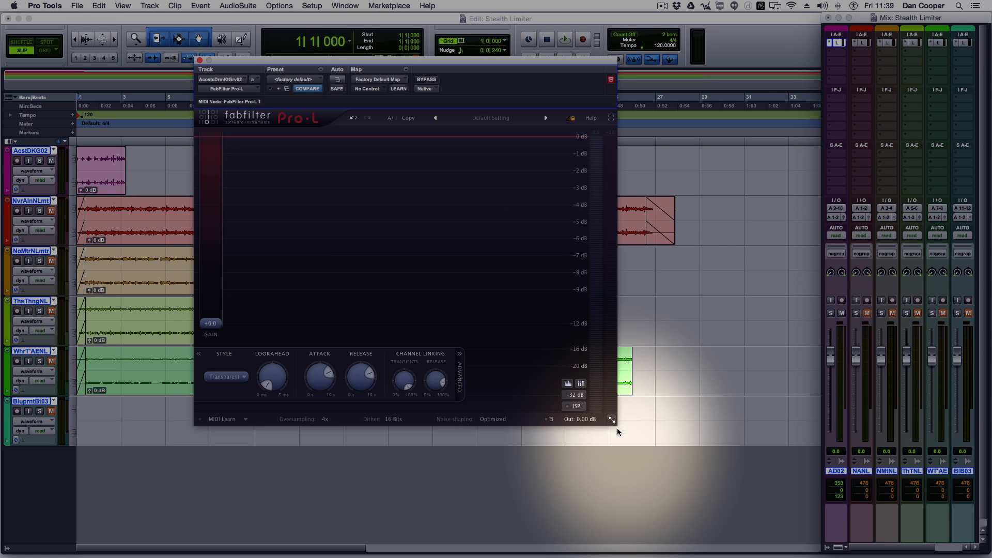
pyautogui.click(518, 243)
pyautogui.click(539, 267)
pyautogui.click(518, 347)
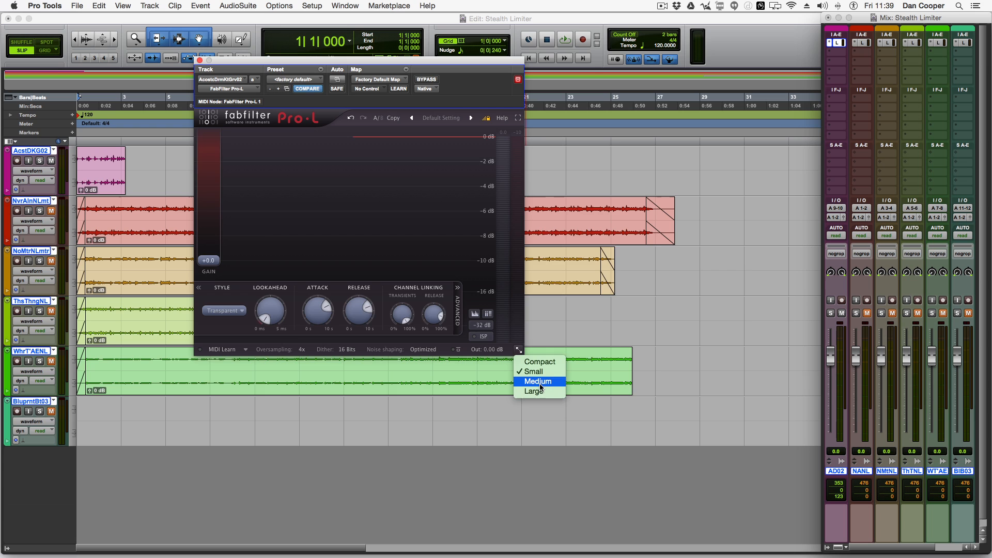
pyautogui.click(539, 382)
# Step: Enlarge the Pro-L plugin window to Large size
pyautogui.click(612, 419)
pyautogui.click(630, 465)
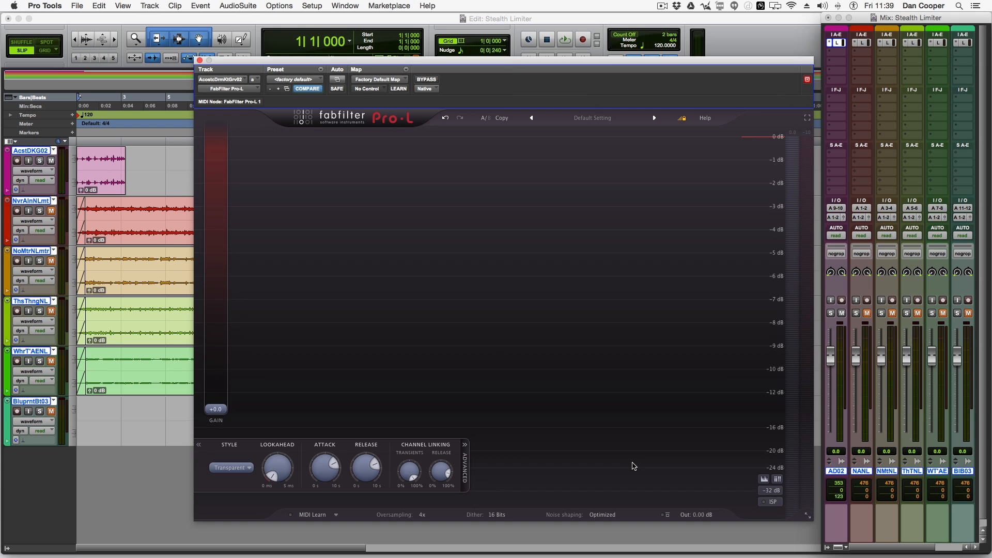
pyautogui.click(810, 118)
# Step: Start and stop playback to watch the limiter's level display
pyautogui.press('space')
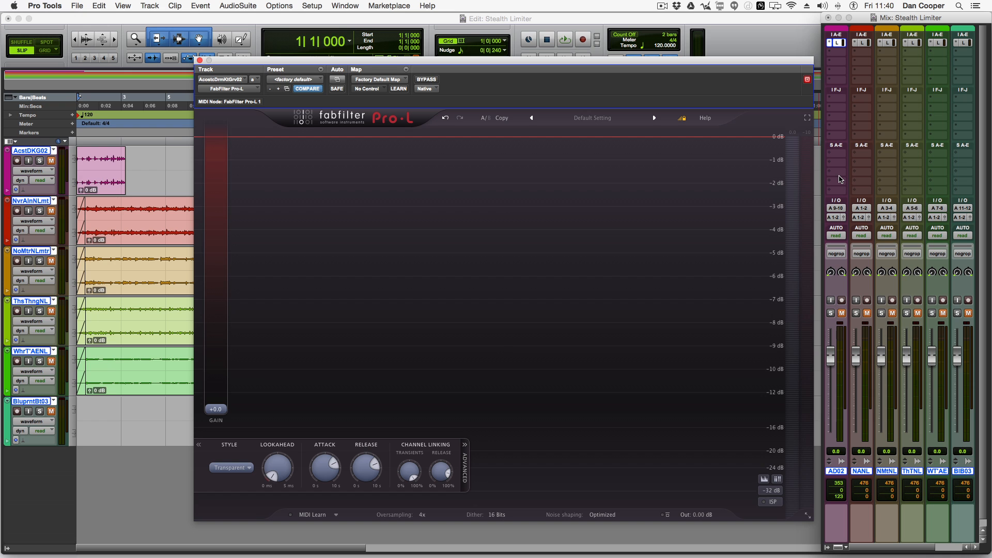
pyautogui.press('space')
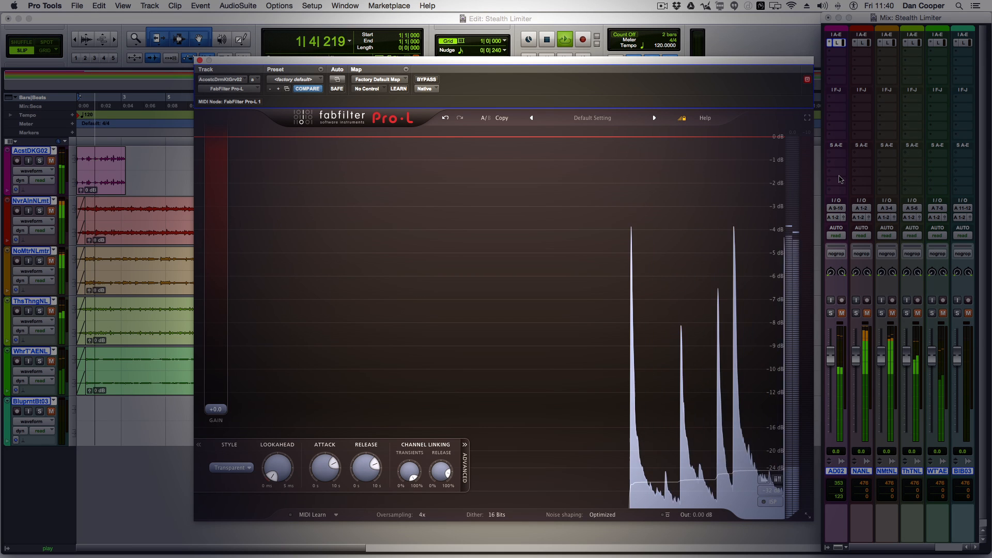
pyautogui.press('space')
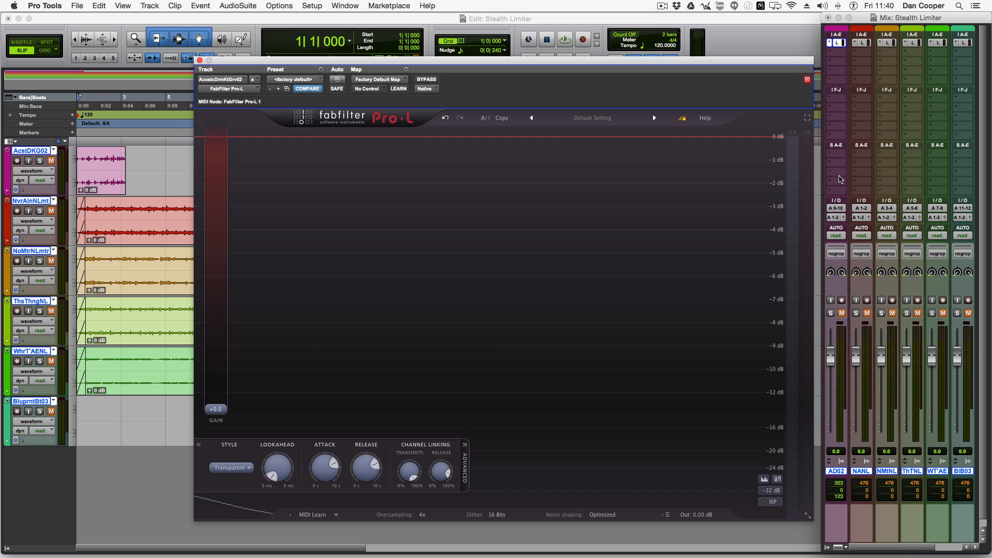
pyautogui.press('space')
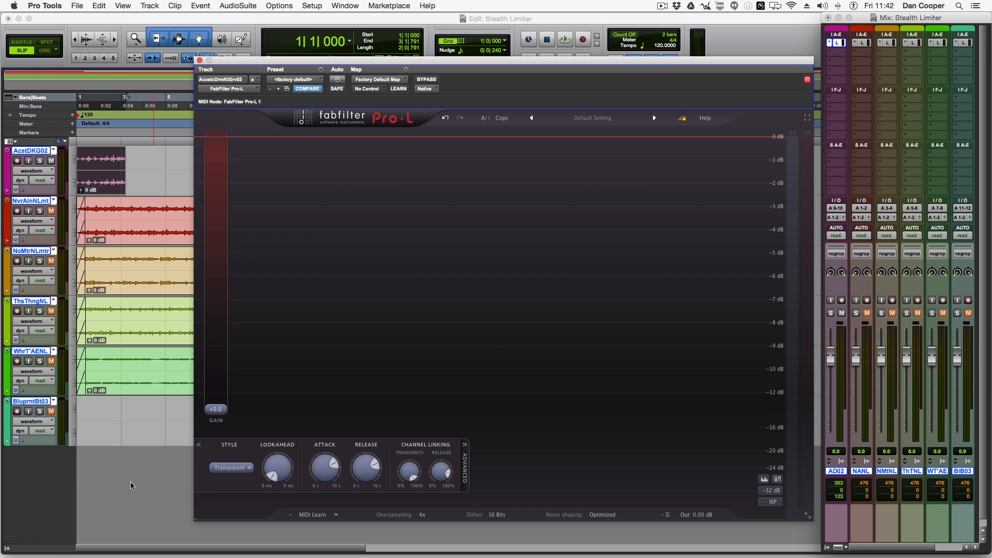
pyautogui.press('space')
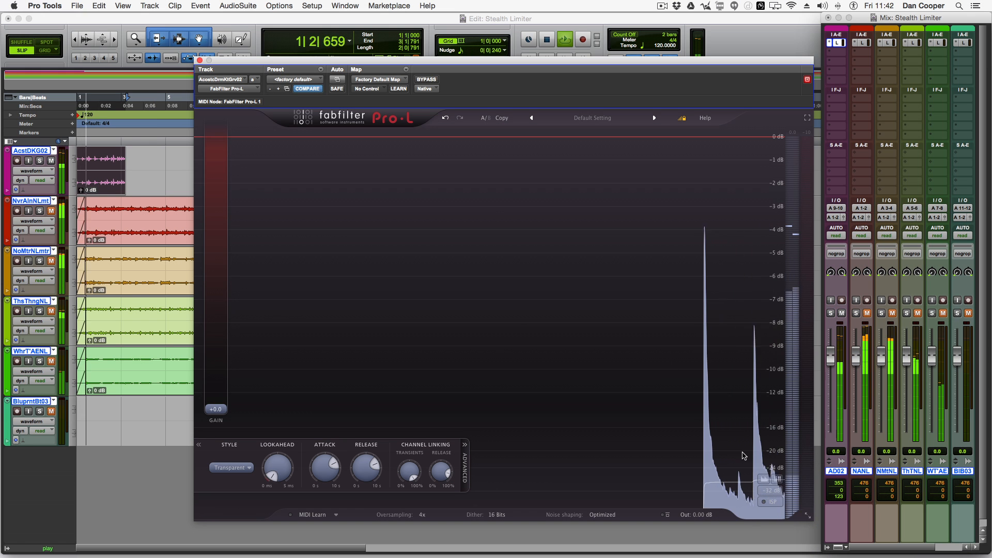
# Step: Toggle the level display mode buttons beside the limiter's meter
pyautogui.click(765, 479)
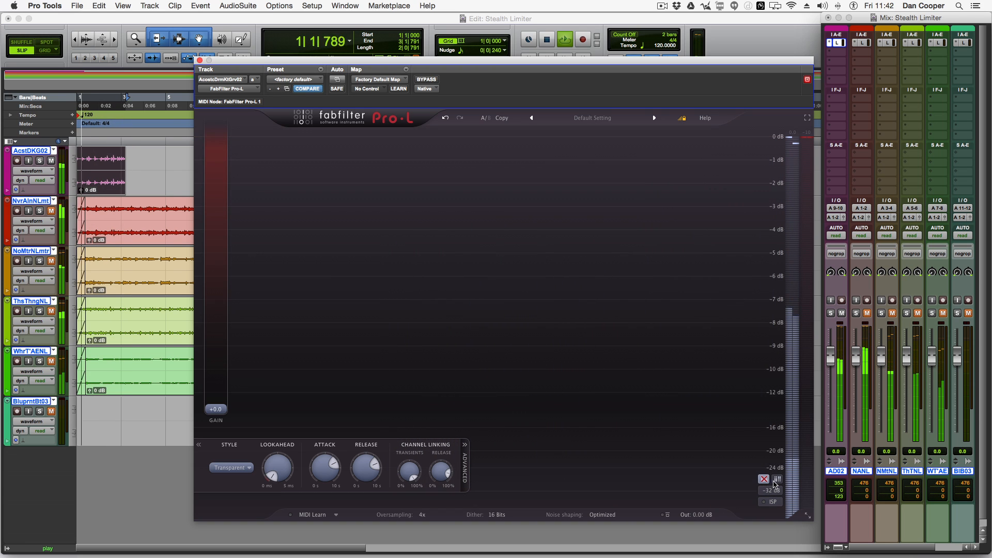
pyautogui.click(777, 480)
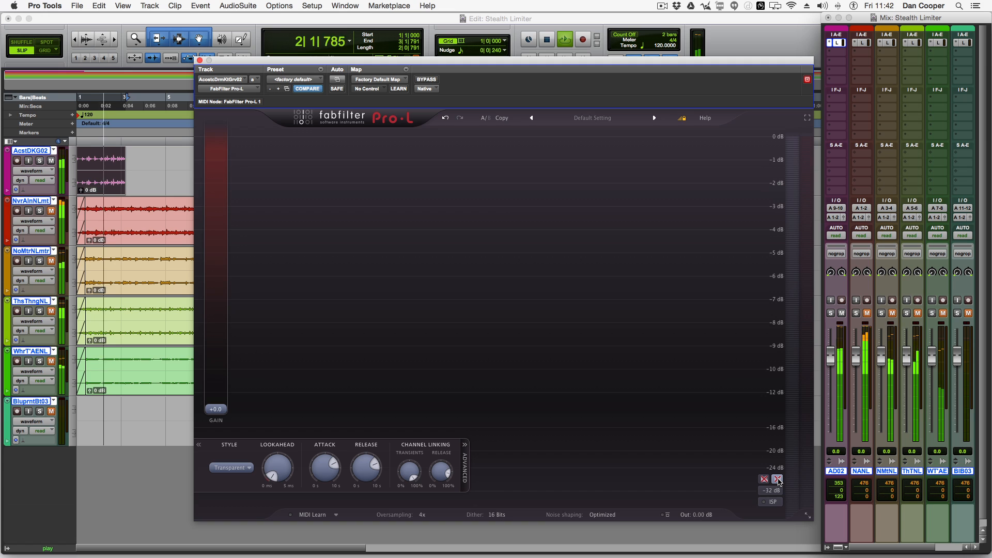
pyautogui.click(777, 480)
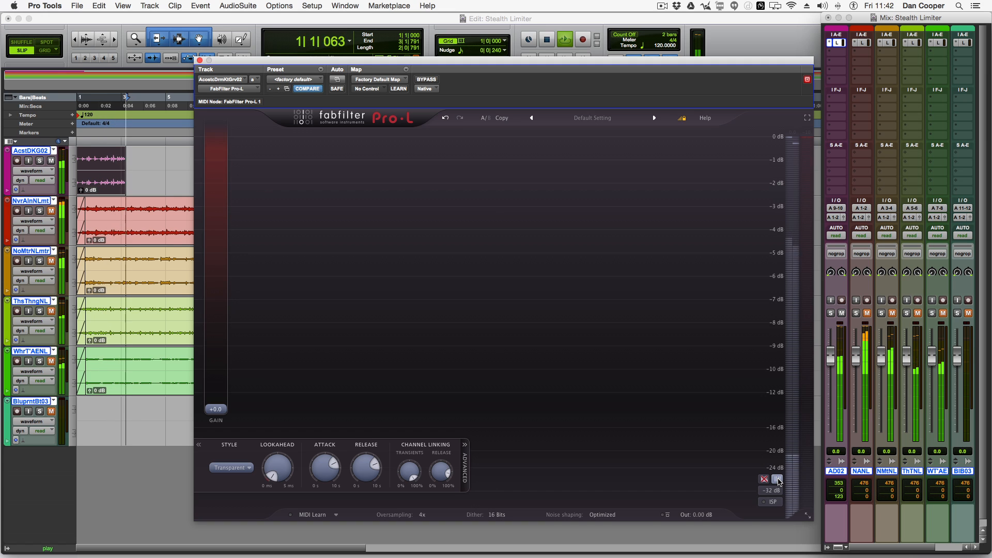
# Step: Switch the plugin window to Compact size and stop playback
pyautogui.click(807, 515)
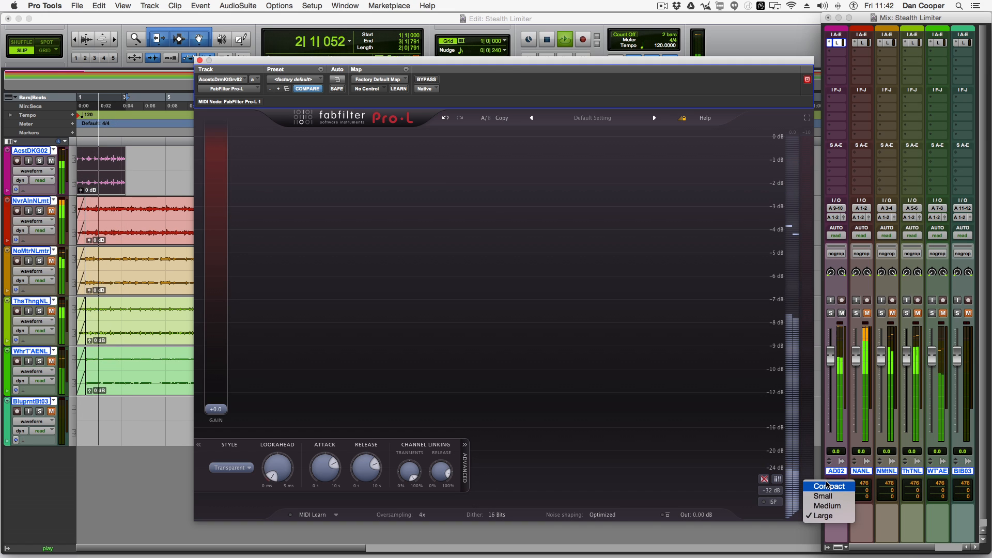
pyautogui.click(827, 486)
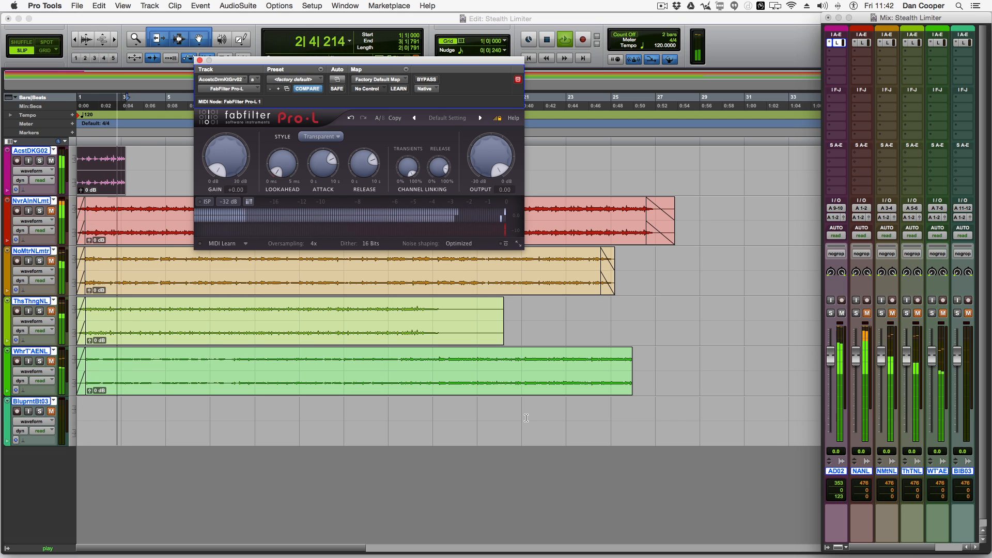
pyautogui.press('space')
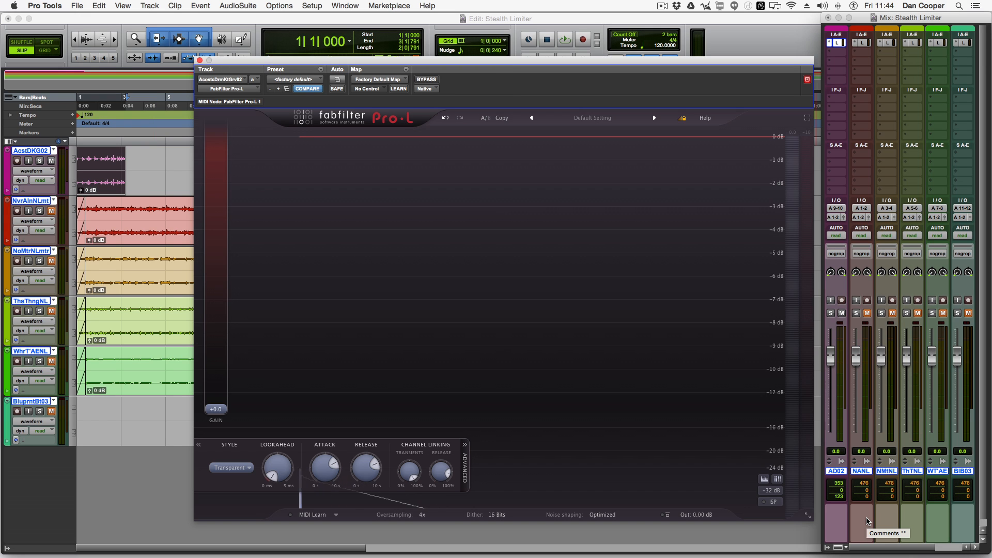
# Step: Start playback and raise the Gain to about +7.6 dB while lowering the output level by the same amount
pyautogui.press('space')
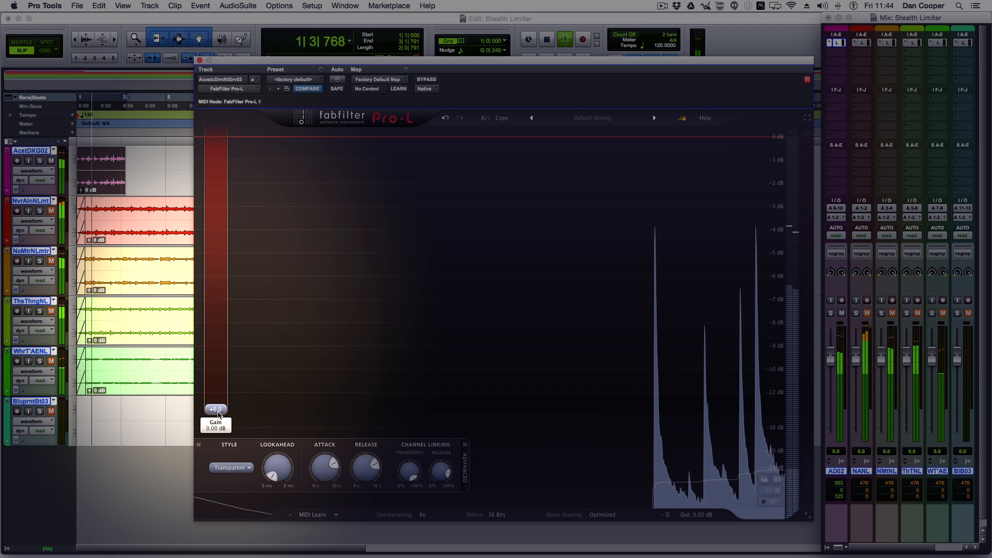
pyautogui.moveTo(219, 416)
pyautogui.mouseDown()
pyautogui.moveTo(222, 355)
pyautogui.moveTo(212, 367)
pyautogui.moveTo(217, 423)
pyautogui.mouseUp()
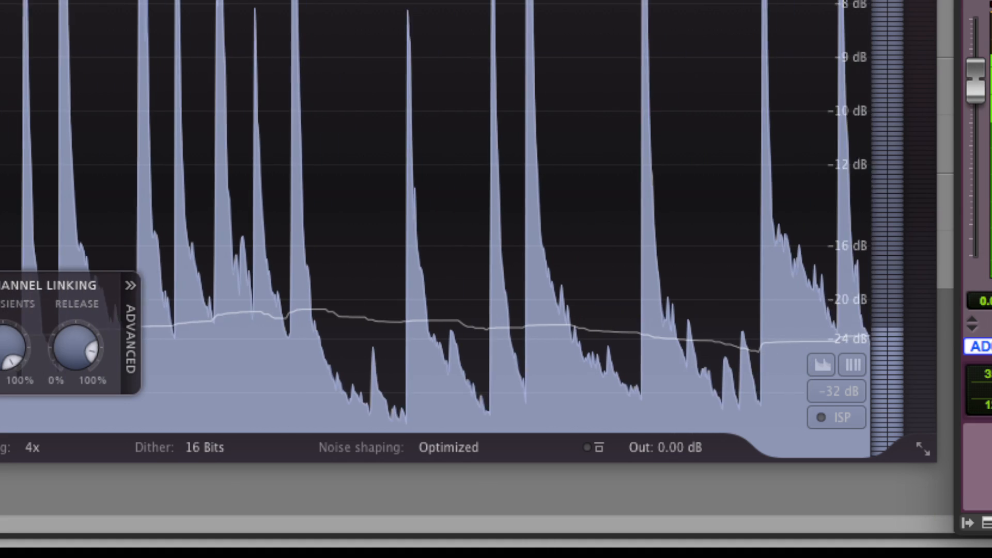
pyautogui.moveTo(665, 448); pyautogui.dragTo(666, 484)
pyautogui.moveTo(17, 295); pyautogui.dragTo(18, 274)
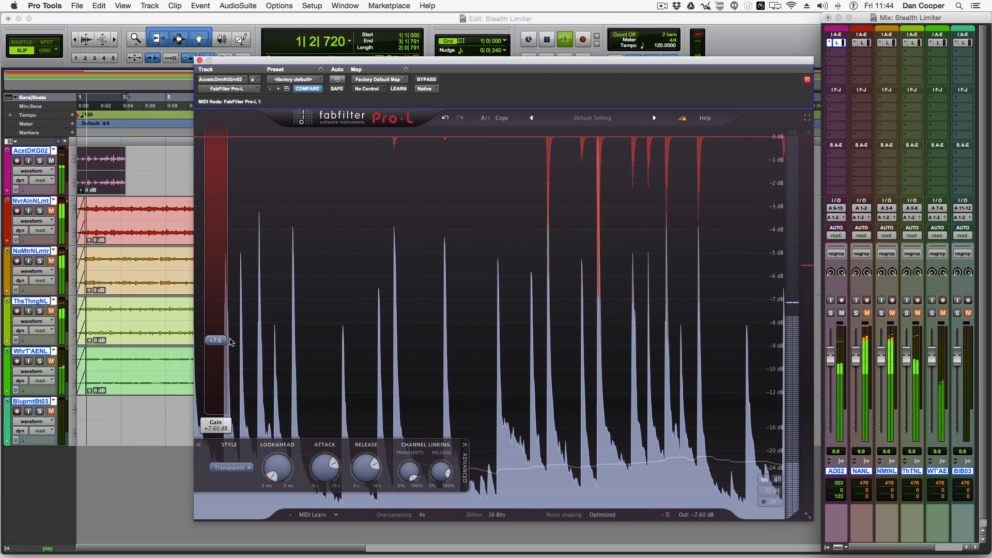
pyautogui.moveTo(231, 347); pyautogui.dragTo(230, 346)
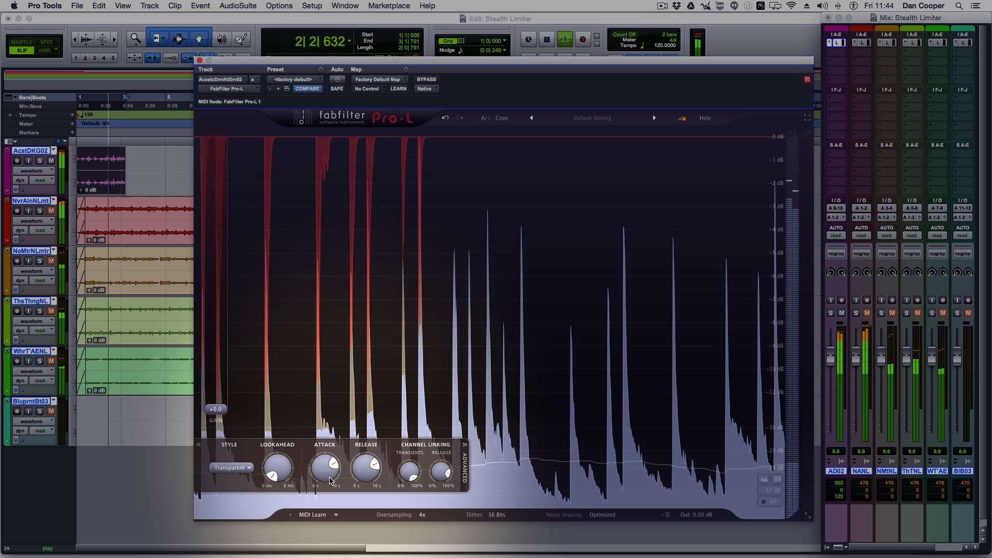
# Step: Adjust the Attack knob and raise the Gain to +8.00 dB, then stop playback
pyautogui.moveTo(326, 507); pyautogui.dragTo(326, 519)
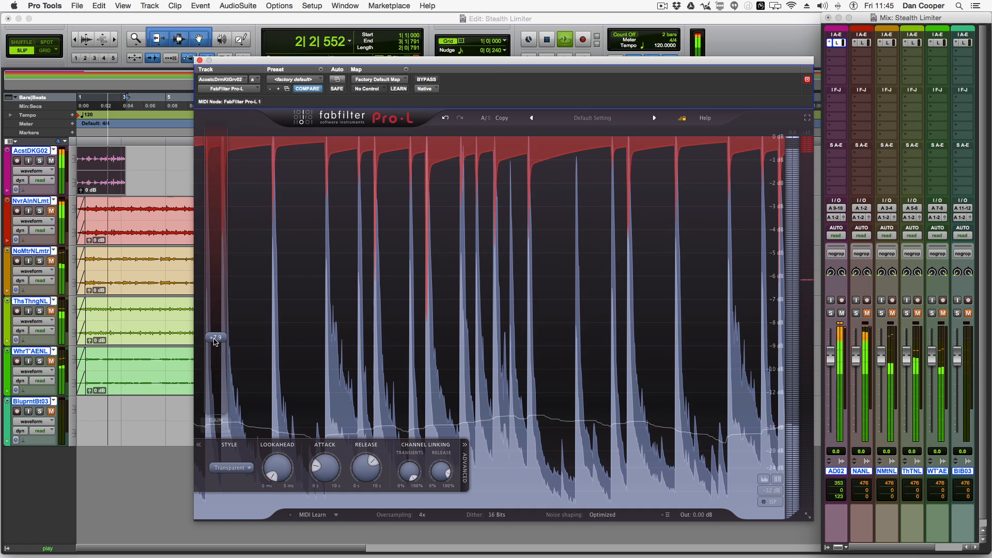
pyautogui.moveTo(218, 339); pyautogui.dragTo(219, 337)
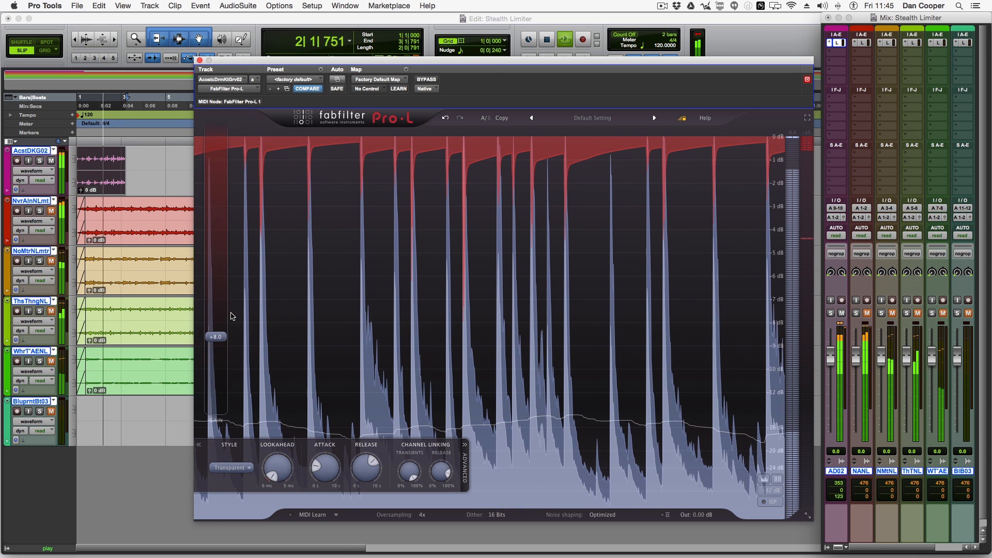
pyautogui.moveTo(210, 340)
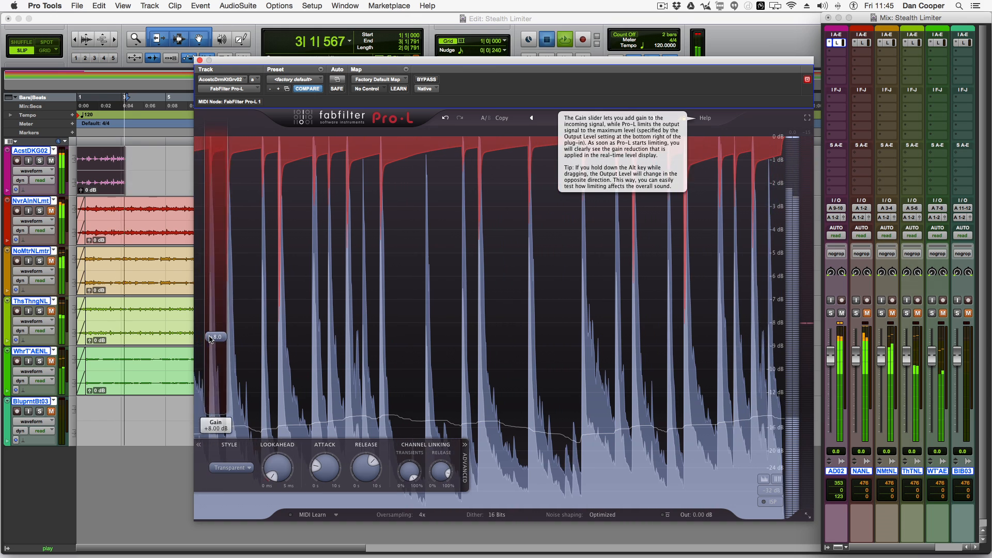
pyautogui.press('space')
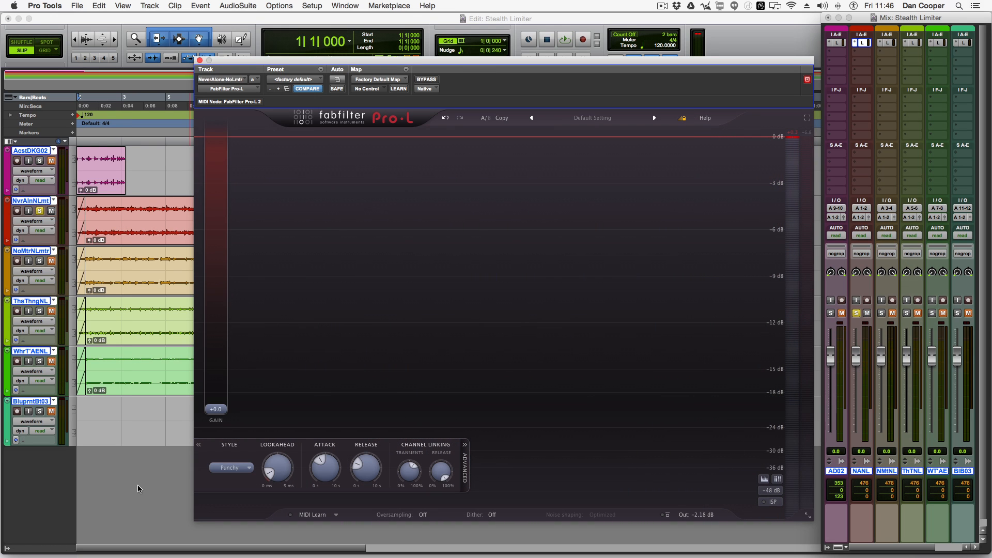
# Step: On the second Pro-L, raise the Gain to about +6.1 dB during playback and reset the output level to 0 dB
pyautogui.press('space')
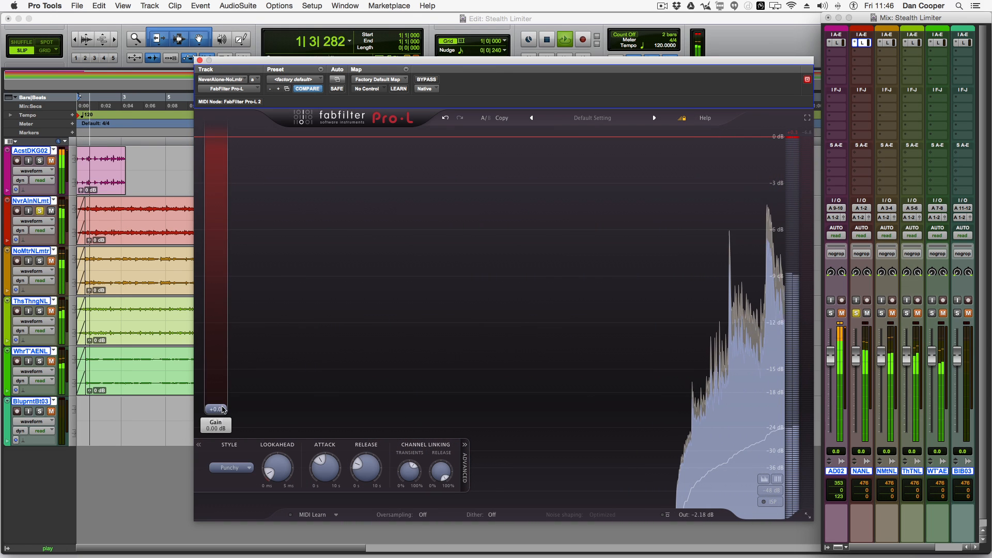
pyautogui.moveTo(219, 410)
pyautogui.moveTo(221, 410); pyautogui.dragTo(239, 323)
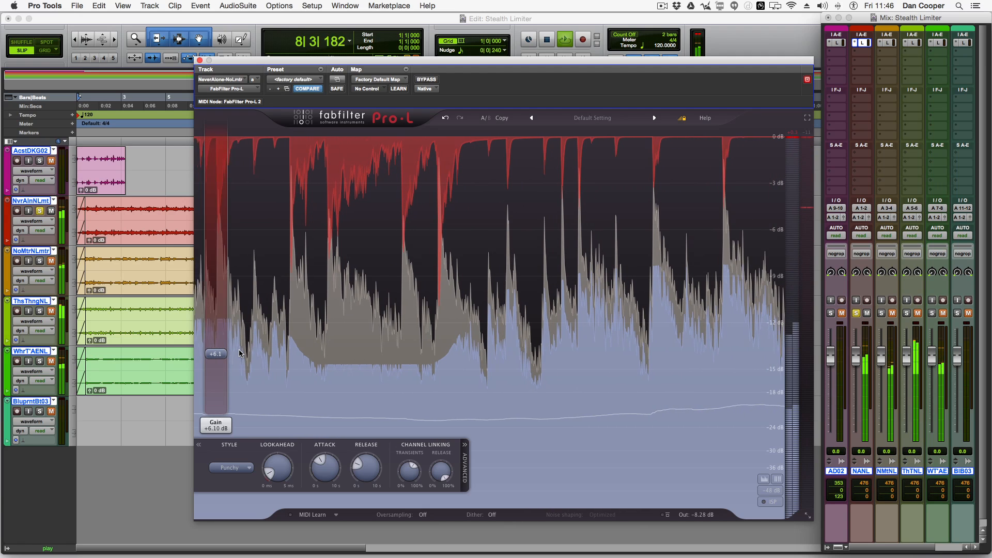
pyautogui.doubleClick(706, 517)
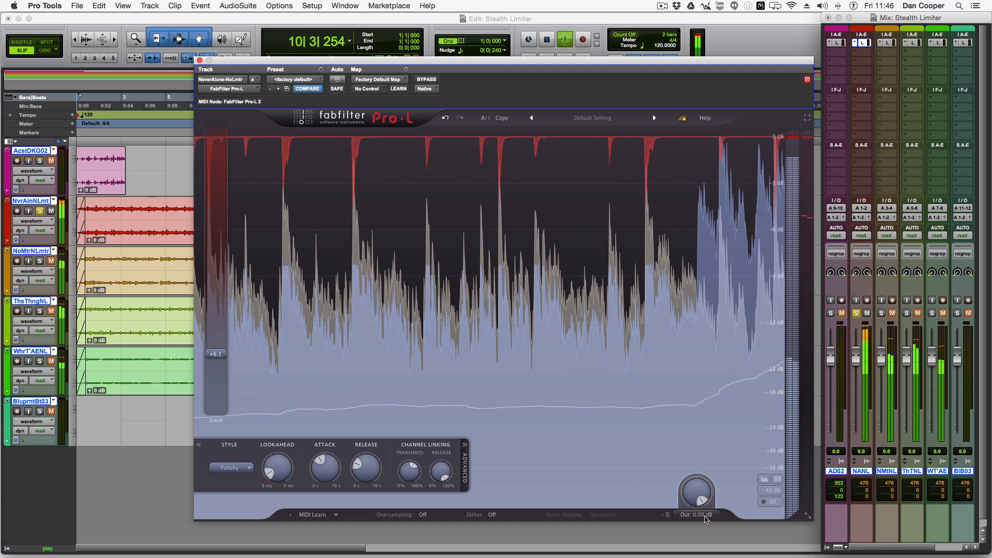
# Step: Increase the limiter's Attack and Release times
pyautogui.moveTo(697, 497)
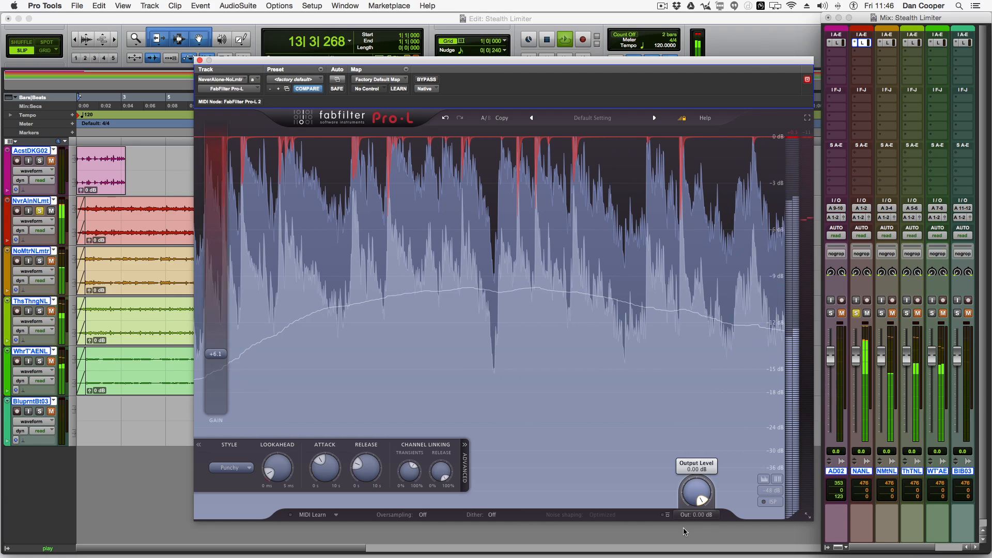
pyautogui.moveTo(699, 499); pyautogui.dragTo(699, 500)
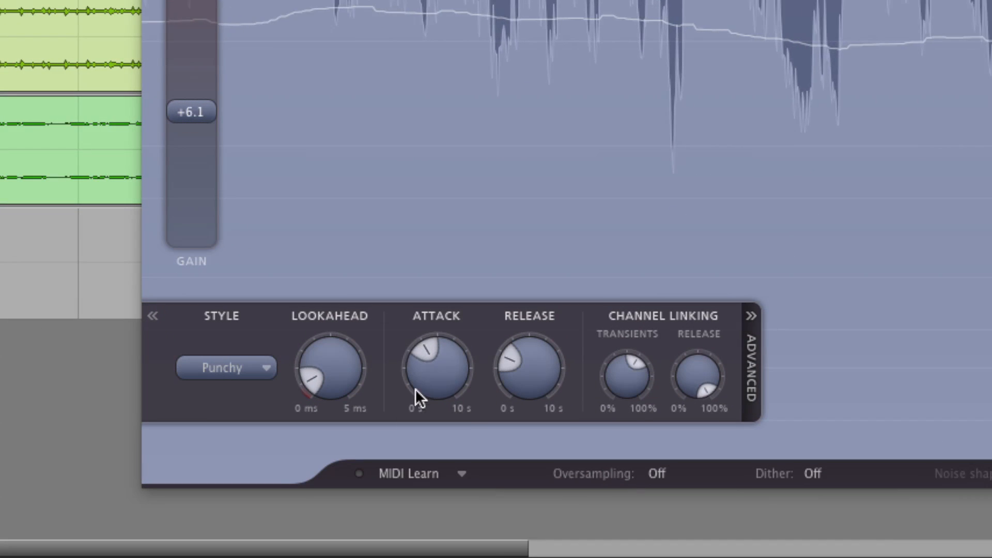
pyautogui.moveTo(416, 390); pyautogui.dragTo(459, 333)
pyautogui.moveTo(186, 99)
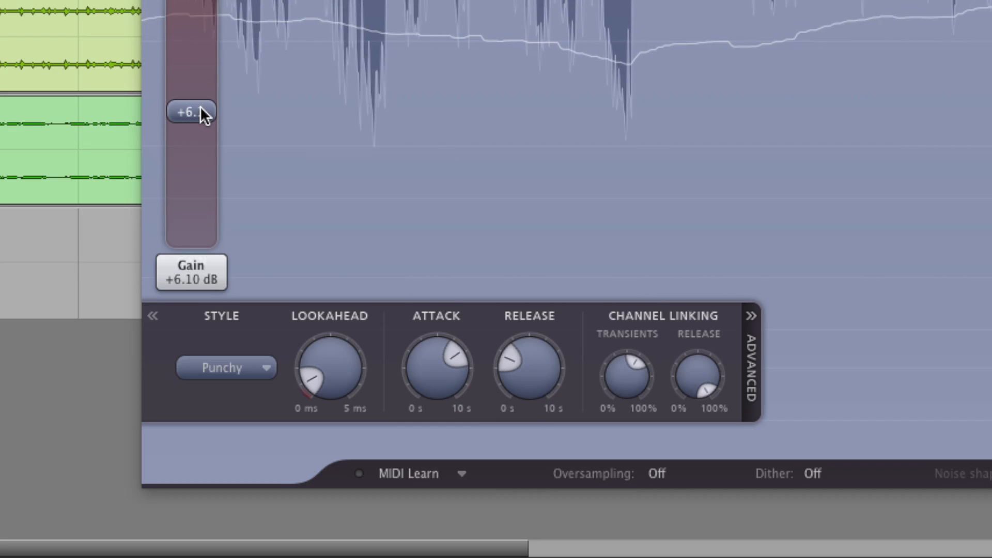
pyautogui.moveTo(546, 353)
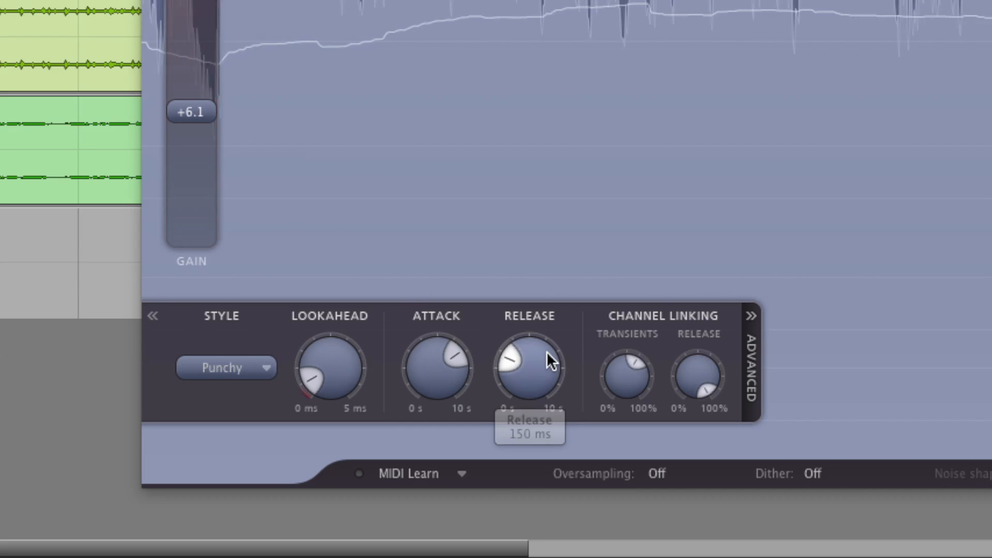
pyautogui.moveTo(537, 358); pyautogui.dragTo(539, 344)
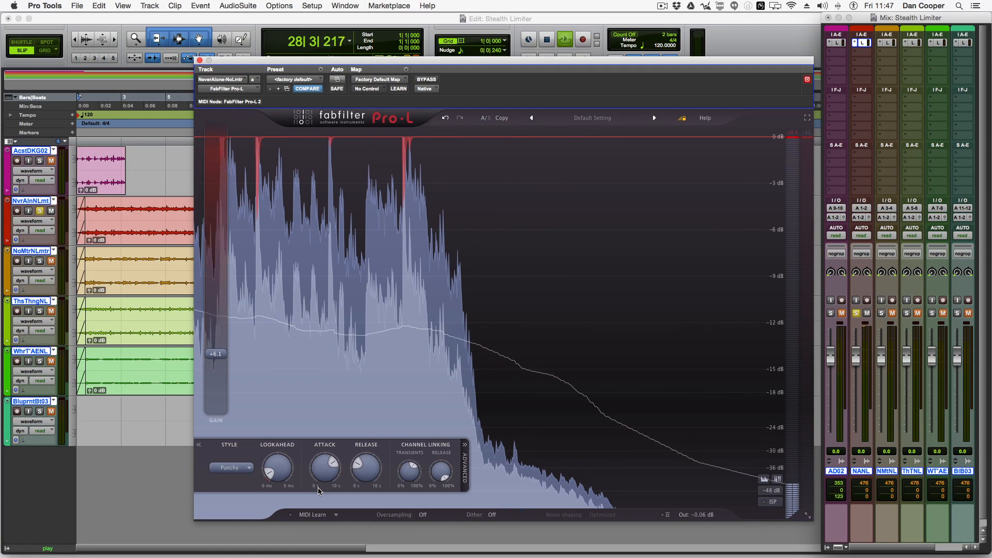
pyautogui.moveTo(217, 362)
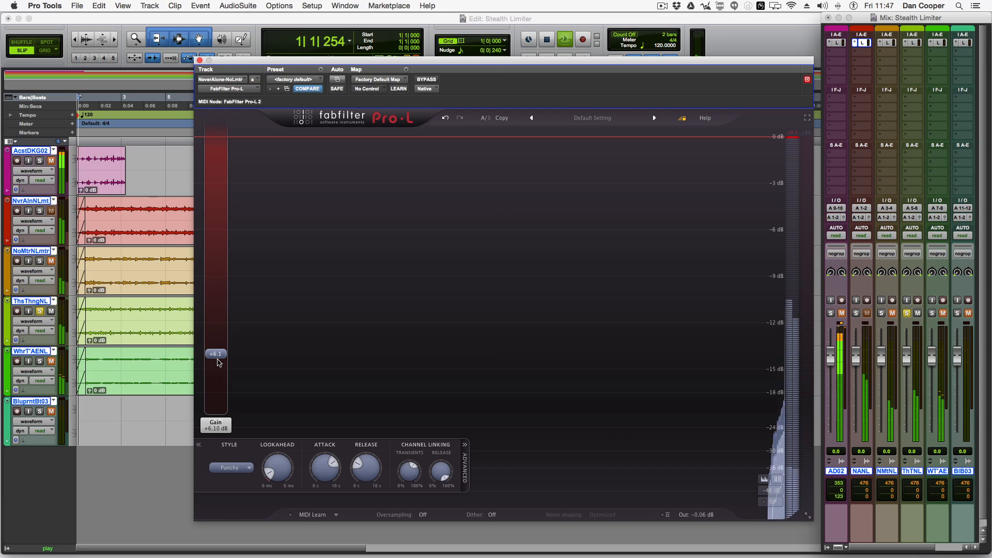
# Step: Open the Pro-L insert on the ThsThngNL track and raise its Gain to about +12.4 dB
pyautogui.click(912, 43)
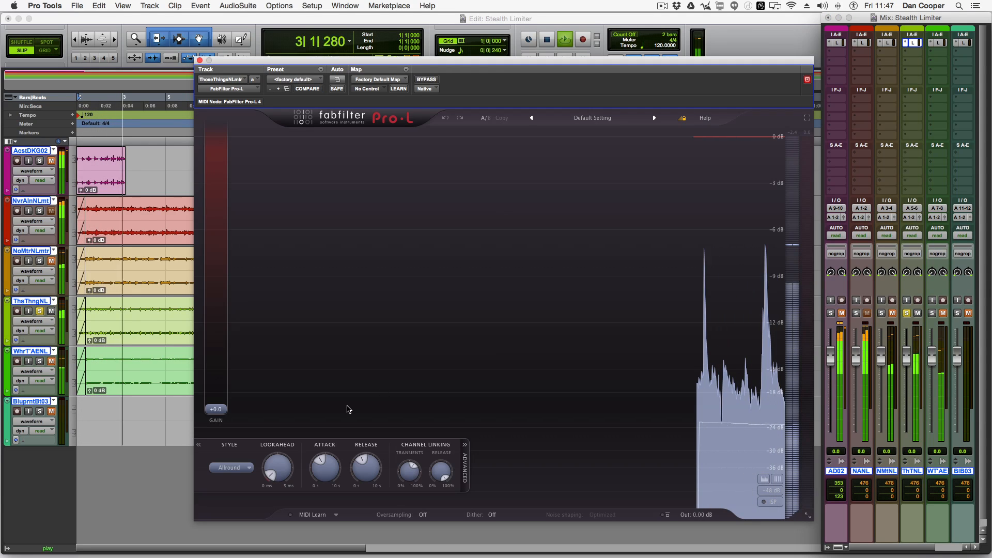
pyautogui.moveTo(217, 411)
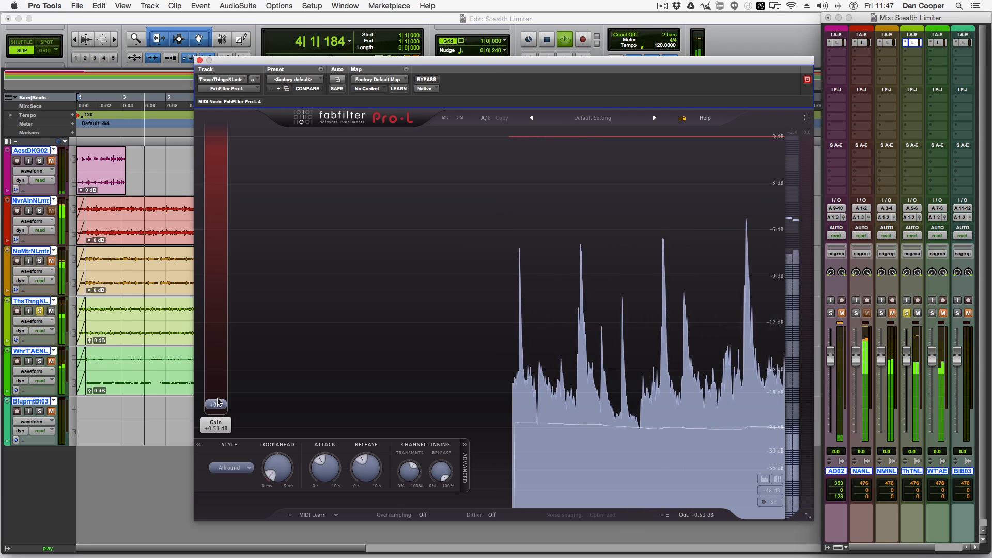
pyautogui.moveTo(216, 410); pyautogui.dragTo(219, 303)
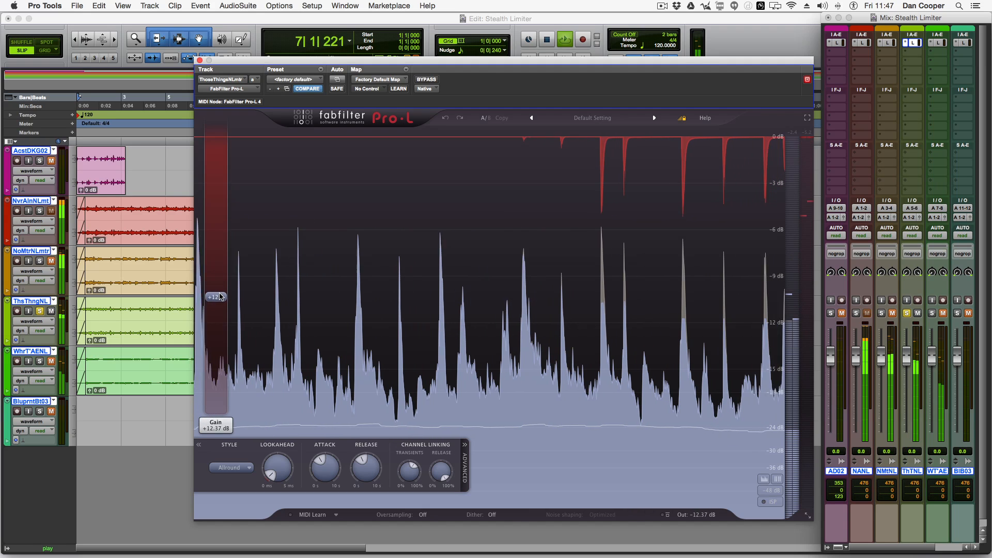
# Step: Nudge the ThsThngNL limiter's Gain up to about +13.8 dB and adjust its Attack time
pyautogui.moveTo(223, 286); pyautogui.dragTo(226, 284)
pyautogui.moveTo(333, 471)
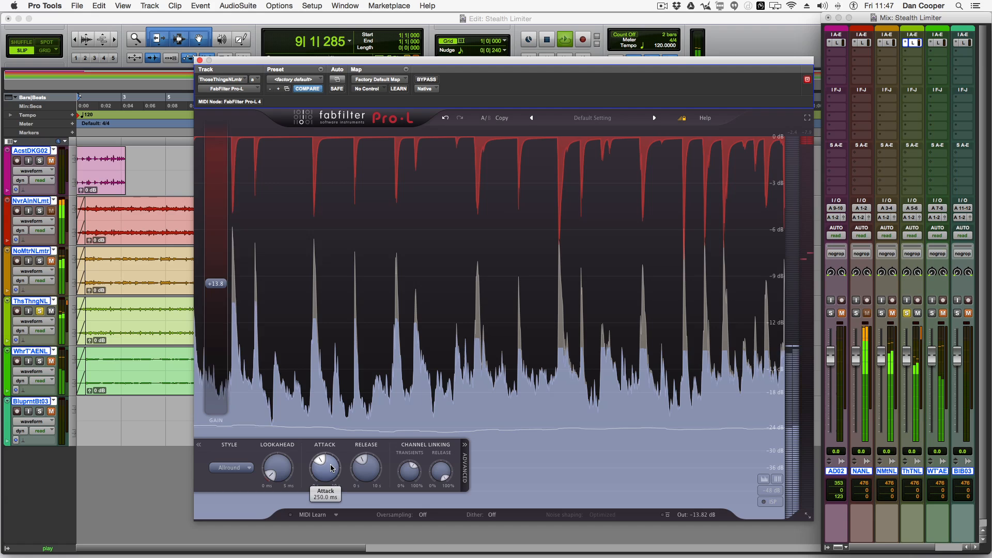
pyautogui.moveTo(331, 468); pyautogui.dragTo(329, 484)
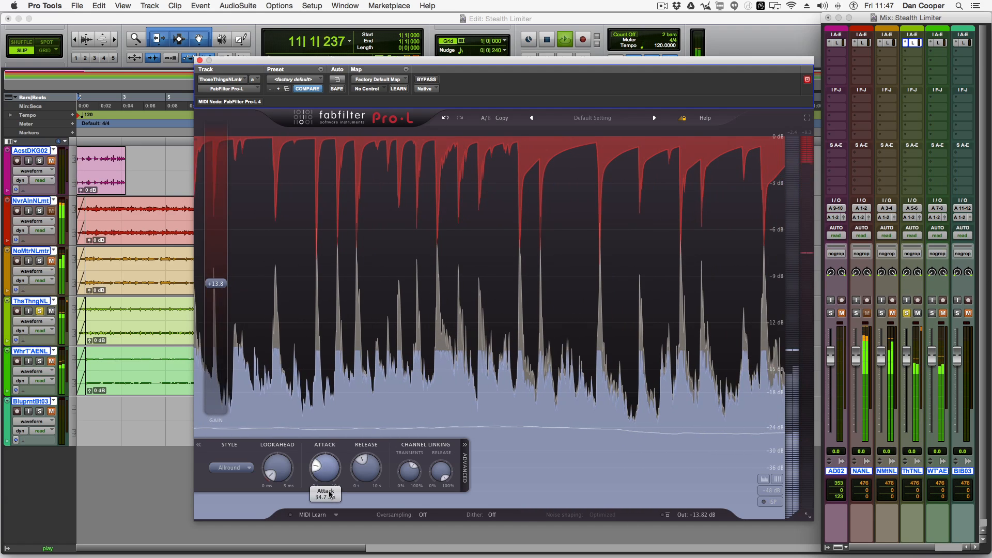
pyautogui.moveTo(329, 494); pyautogui.dragTo(344, 443)
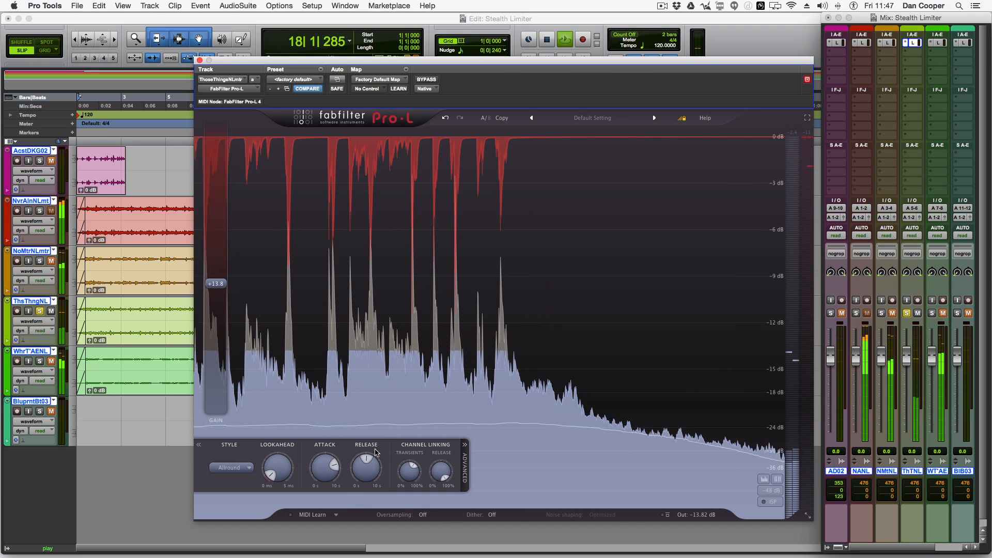
# Step: Restart playback, set the limiter's output level to about -0.05 dB, and stop playback
pyautogui.press('space')
pyautogui.press('space')
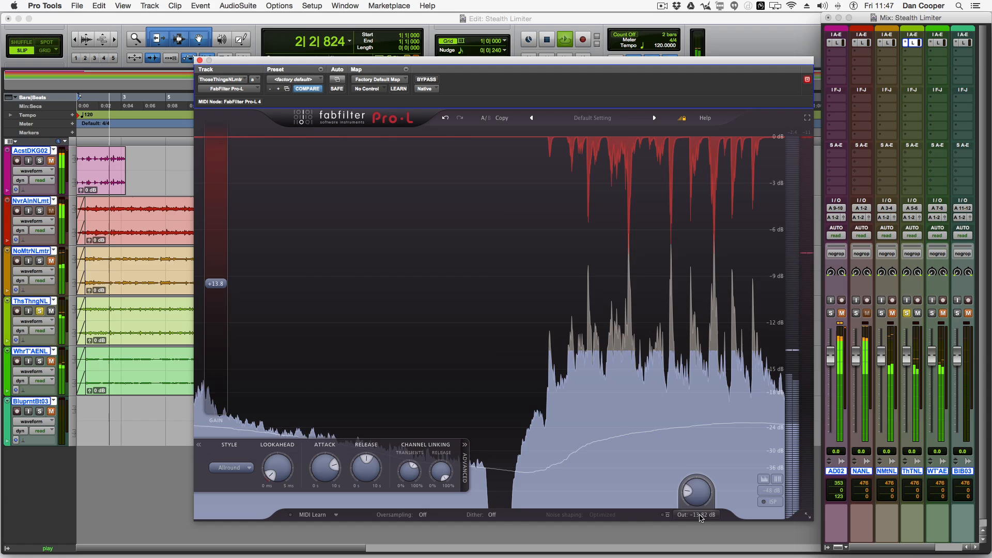
pyautogui.keyDown('alt'); pyautogui.click(697, 503); pyautogui.keyUp('alt')
pyautogui.moveTo(696, 503); pyautogui.dragTo(687, 509)
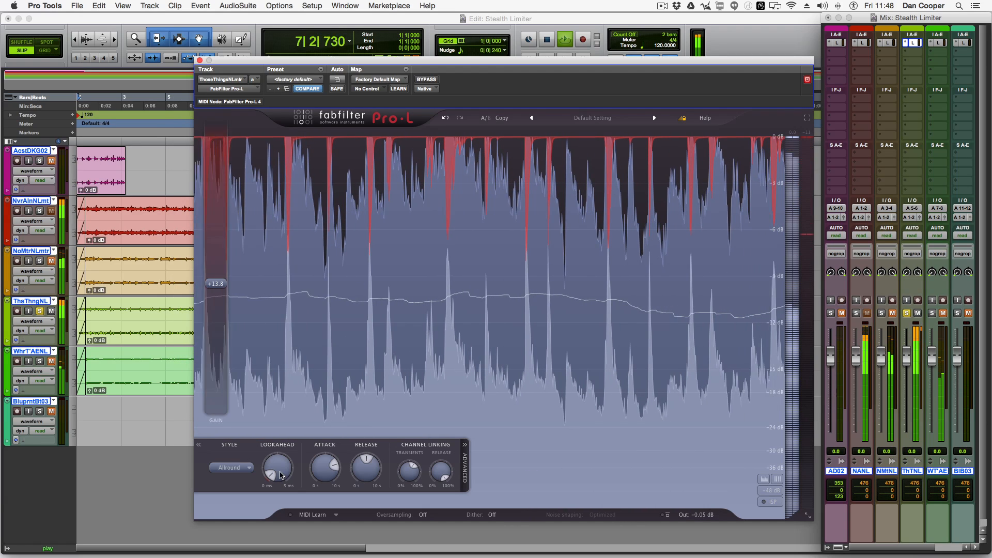
pyautogui.moveTo(316, 482)
pyautogui.moveTo(279, 476)
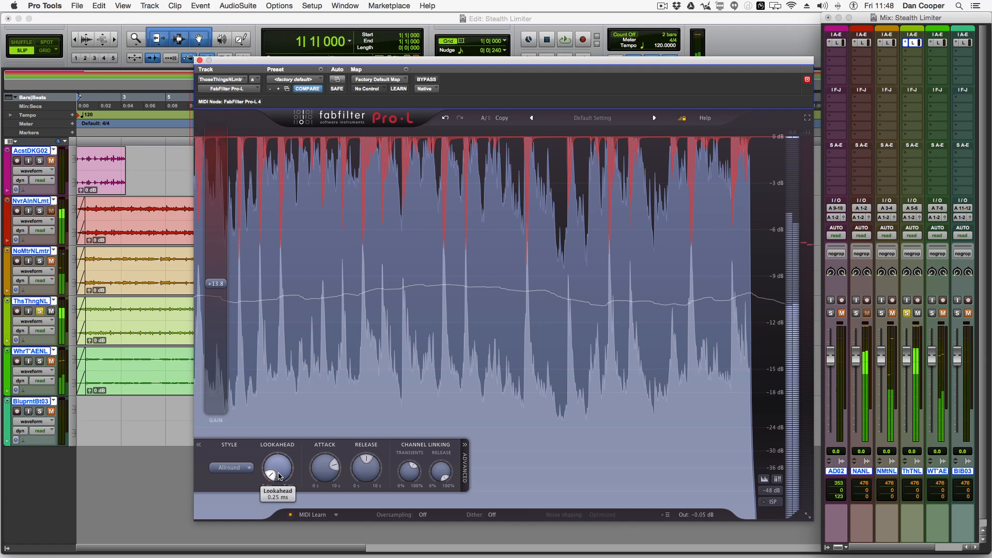
pyautogui.press('space')
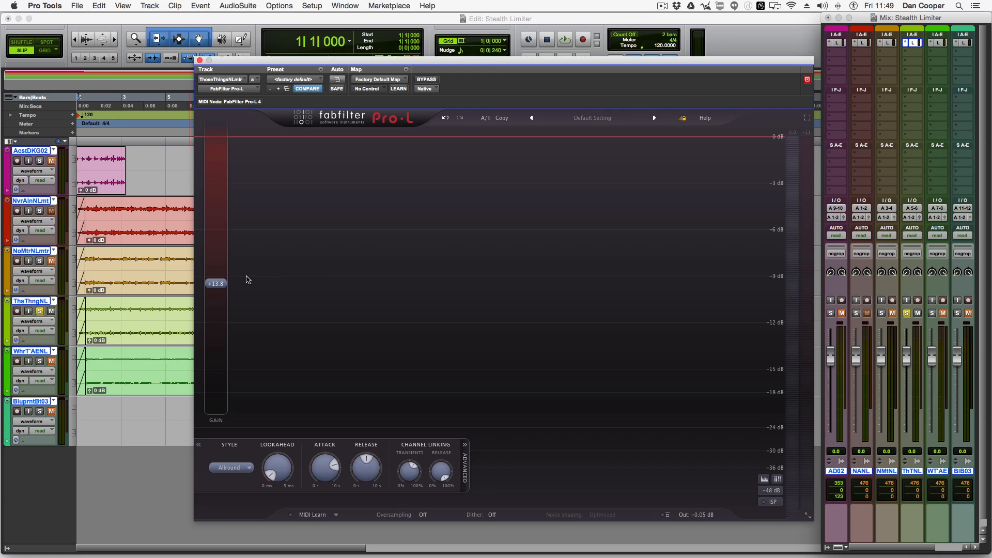
# Step: Browse the Pro-L factory presets in the Dance & Electronica category without choosing one
pyautogui.moveTo(220, 282)
pyautogui.click(597, 119)
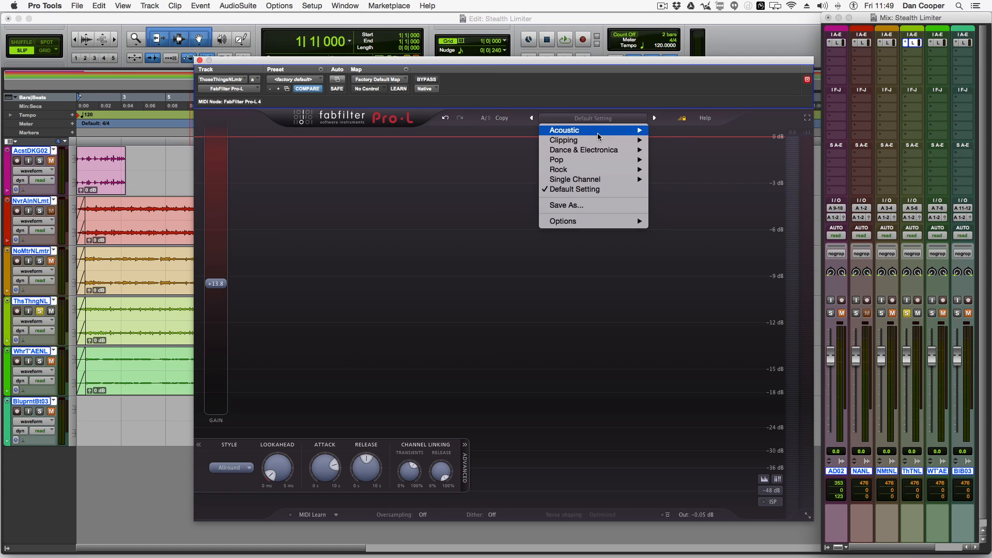
pyautogui.moveTo(600, 143)
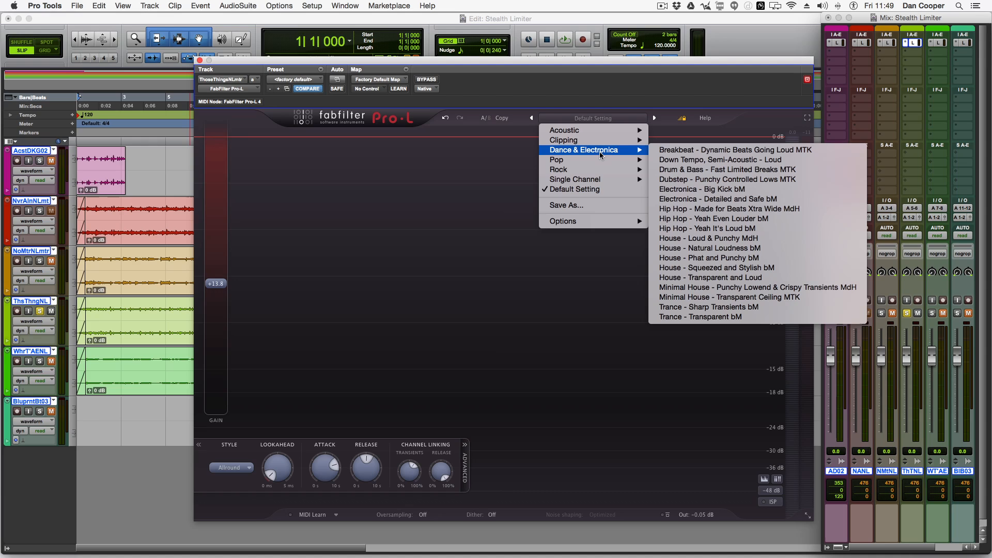
pyautogui.click(599, 81)
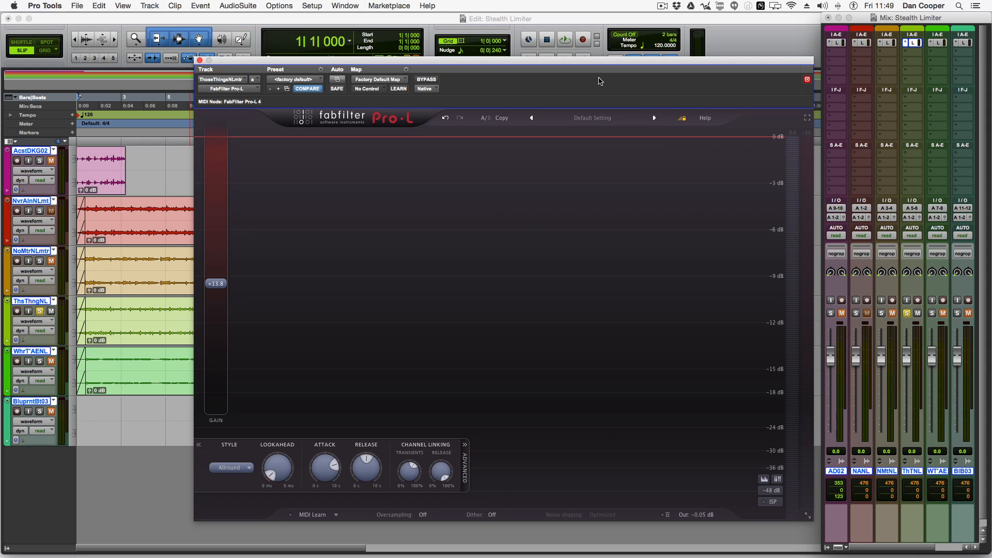